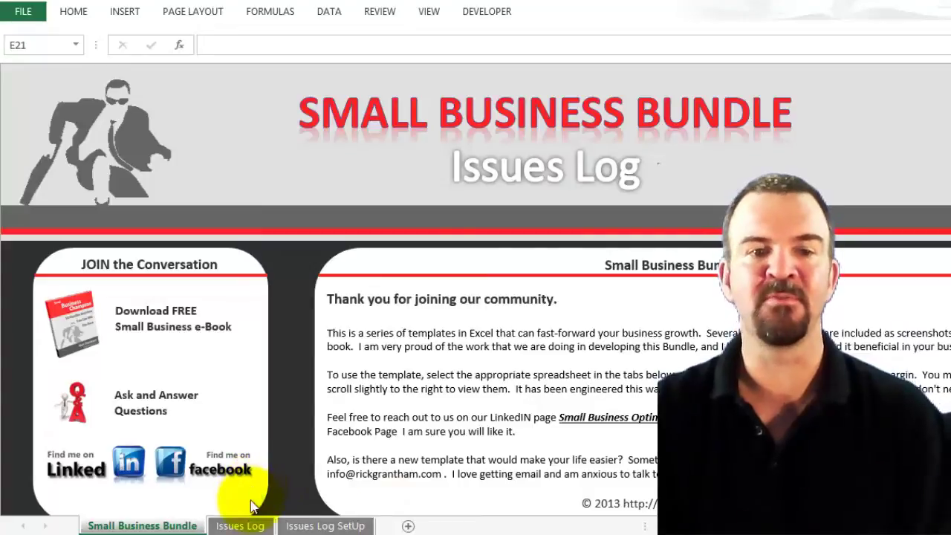
# Open the Issues Log sheet and look over the Project Sponsor header field and the Description column.
pyautogui.click(245, 526)
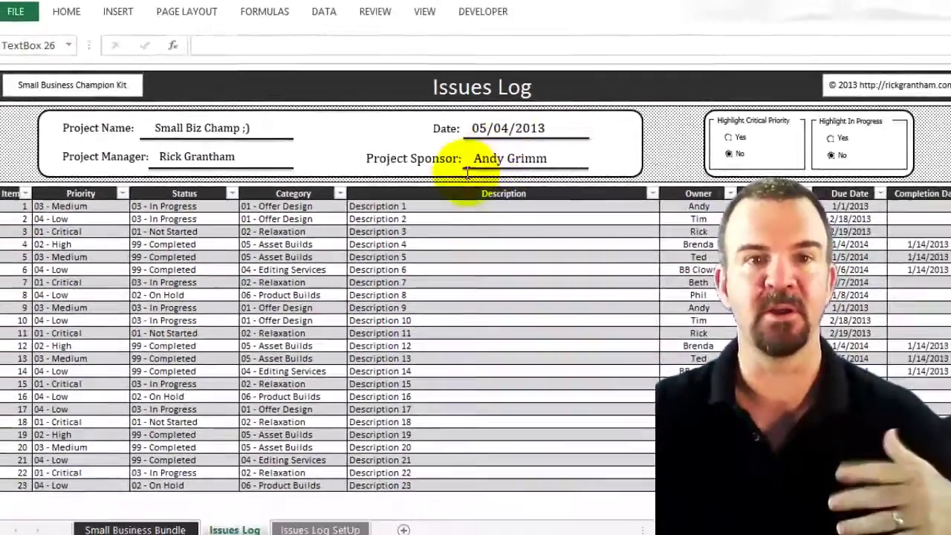
pyautogui.click(747, 248)
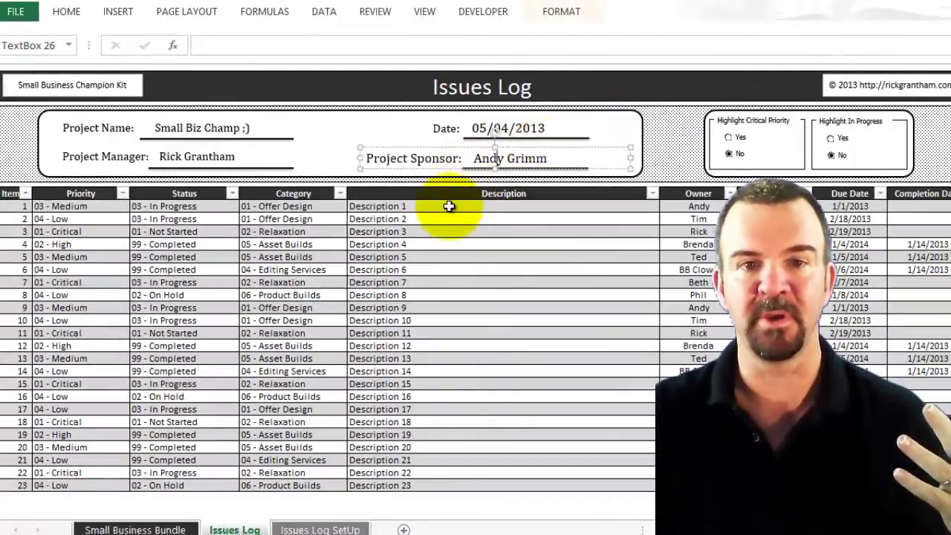
pyautogui.click(388, 219)
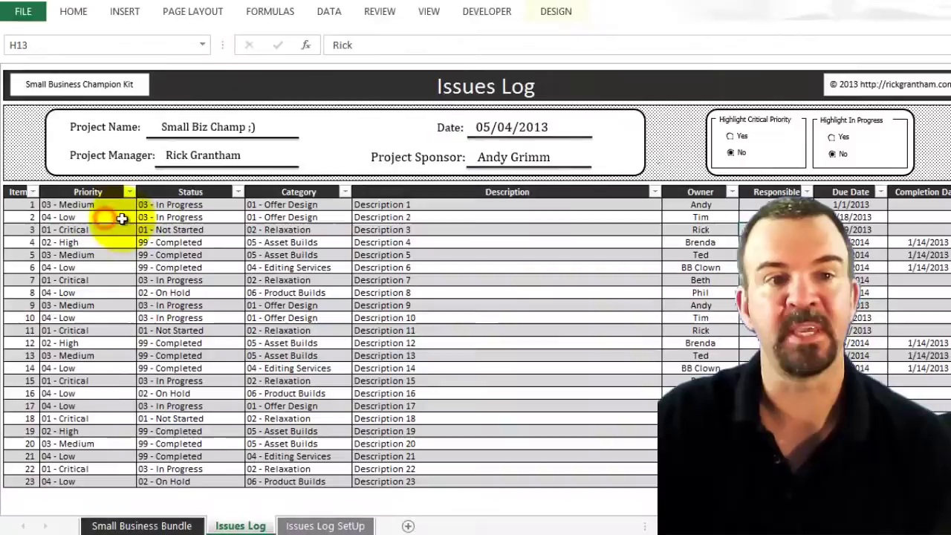
# Examine the available choices in the Priority, Status and Category dropdowns of item 2, leaving each entry as it is.
pyautogui.click(122, 219)
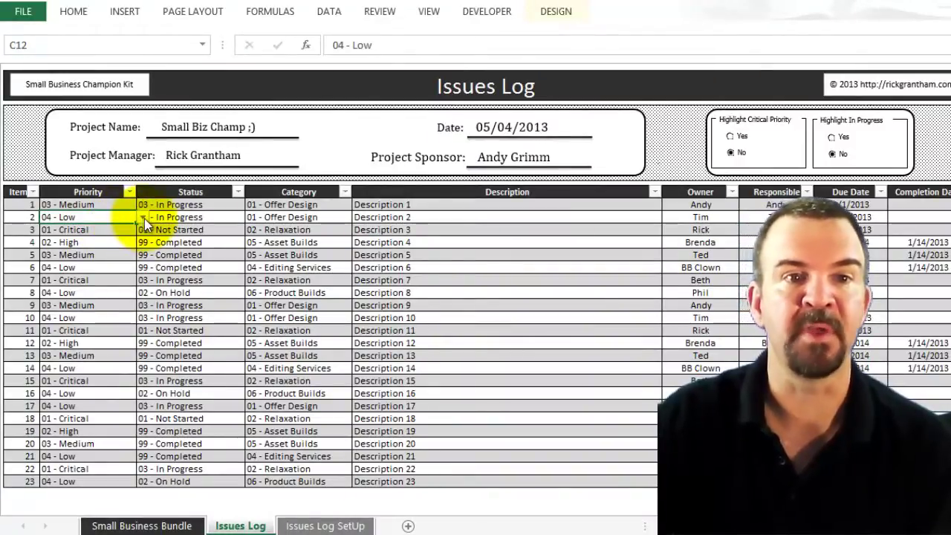
pyautogui.click(143, 218)
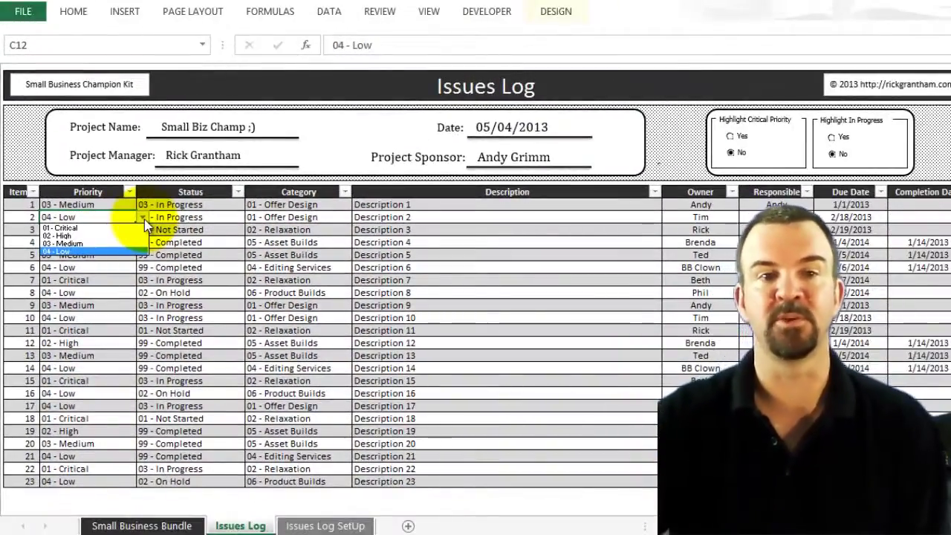
pyautogui.click(219, 217)
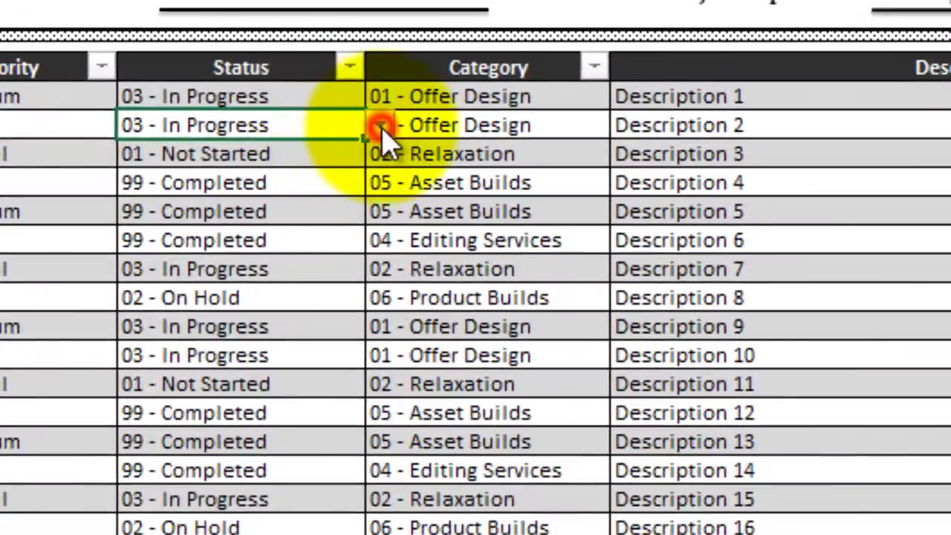
pyautogui.click(354, 144)
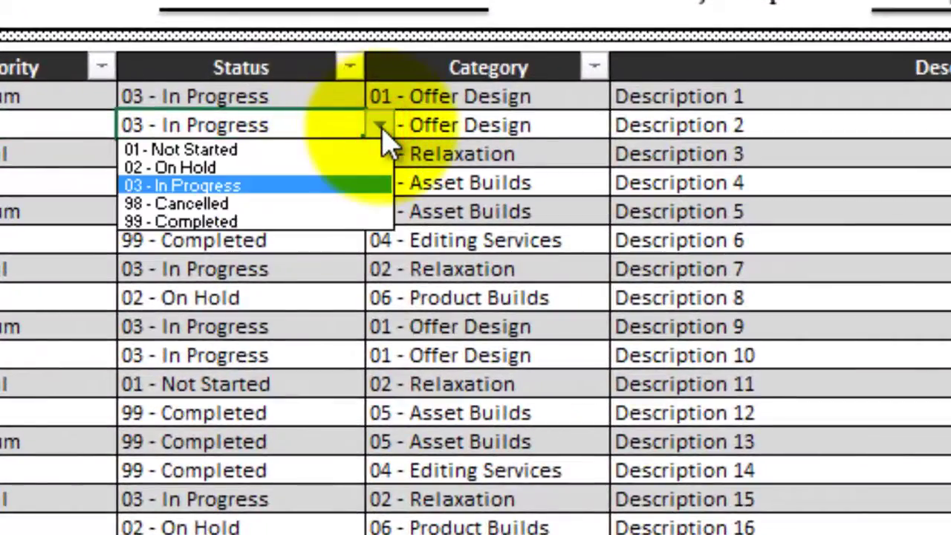
pyautogui.click(379, 128)
pyautogui.click(535, 126)
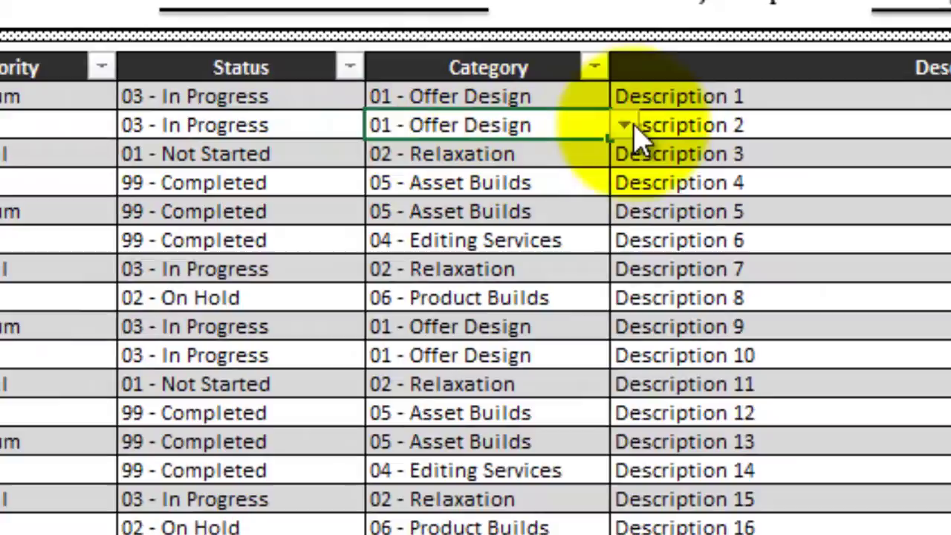
pyautogui.click(625, 126)
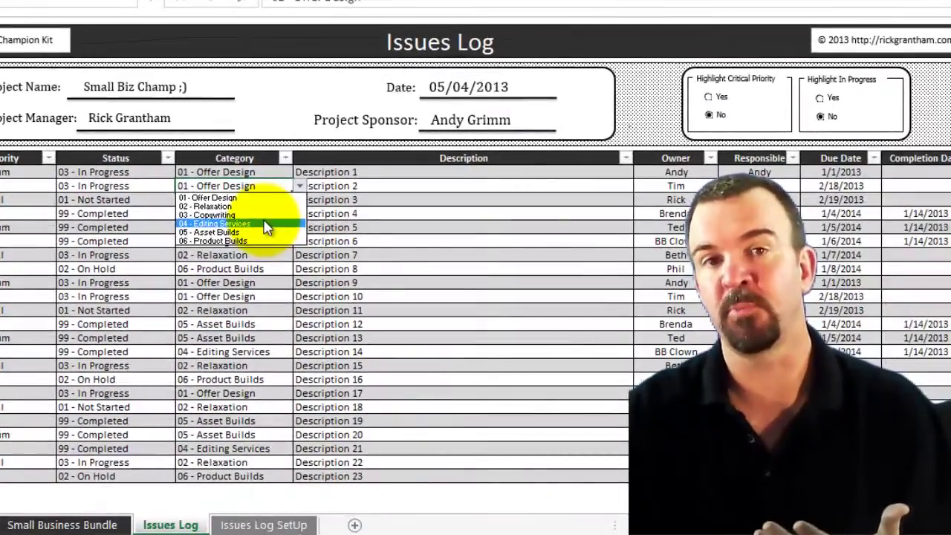
pyautogui.press('Escape')
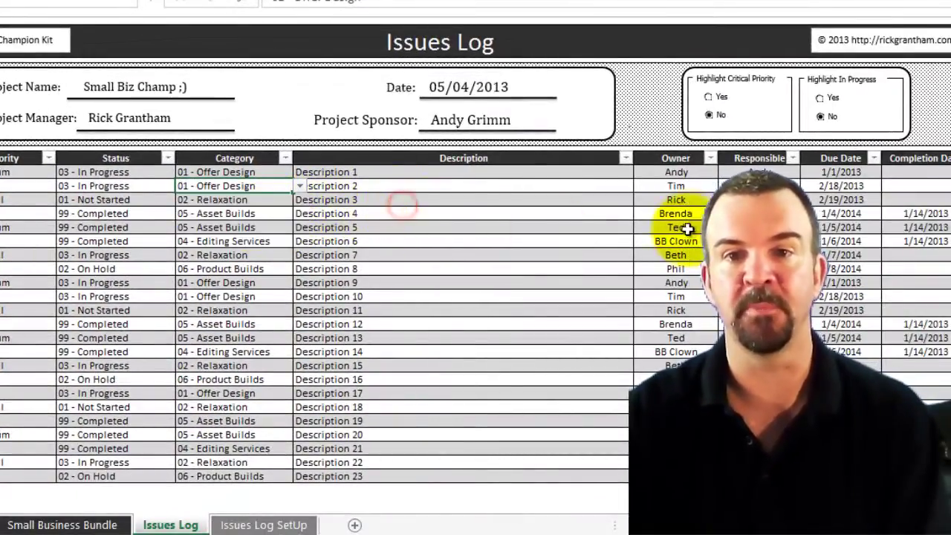
# Examine the Owner, Responsible and Due Date cells of the first few issues and their entry hints.
pyautogui.click(676, 199)
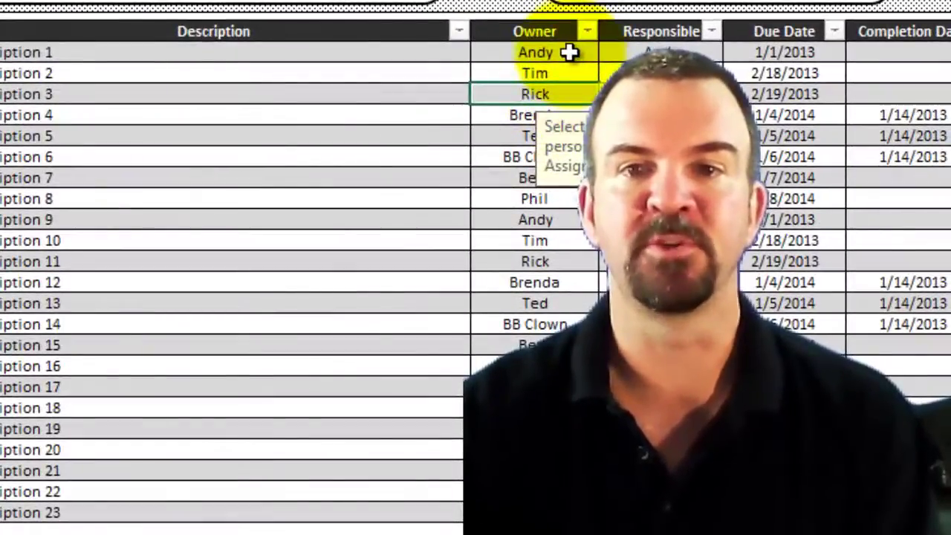
pyautogui.click(569, 52)
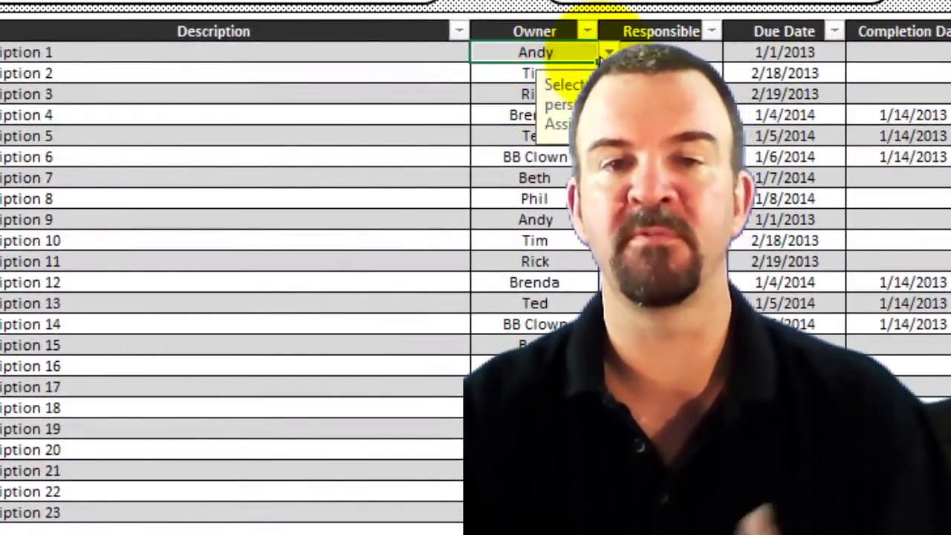
pyautogui.click(665, 52)
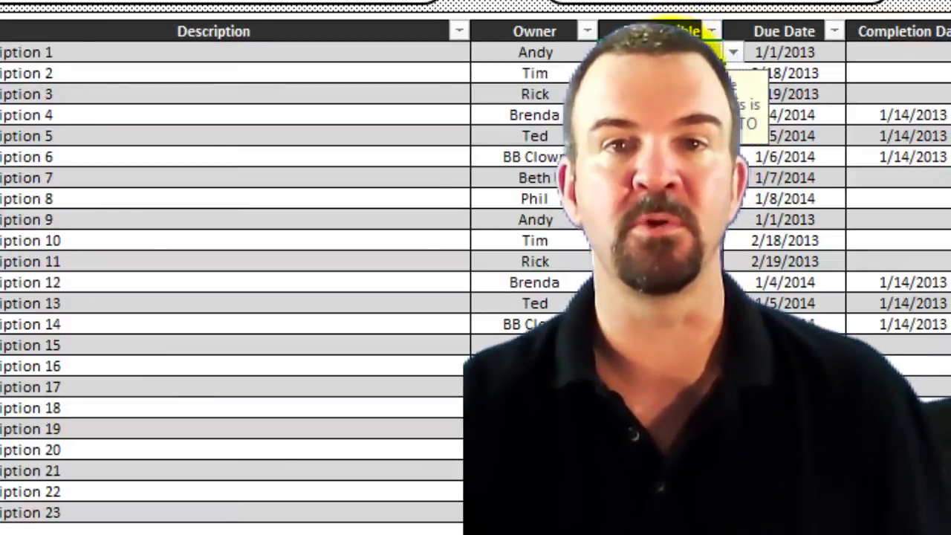
pyautogui.click(789, 113)
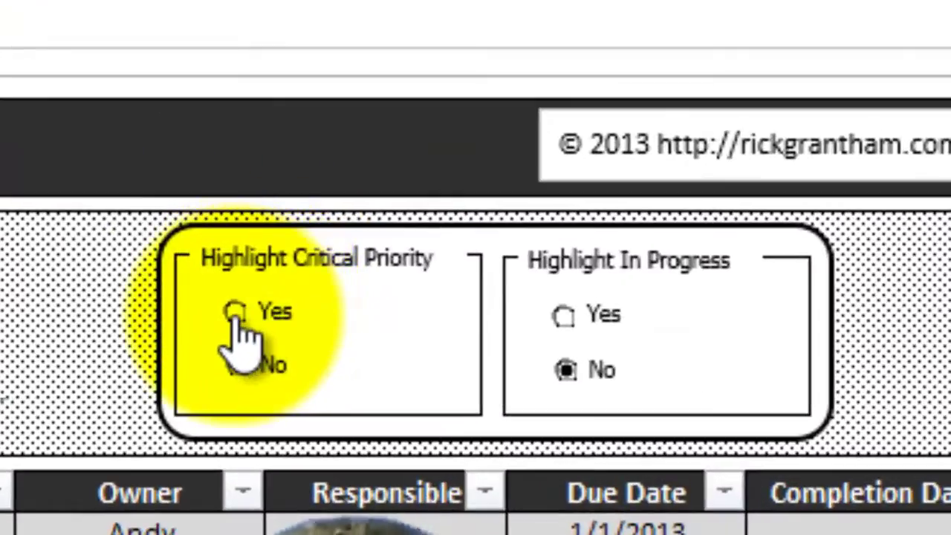
# Turn on the critical-priority and in-progress highlighting, and set Highlight Critical Priority back to No.
pyautogui.click(235, 312)
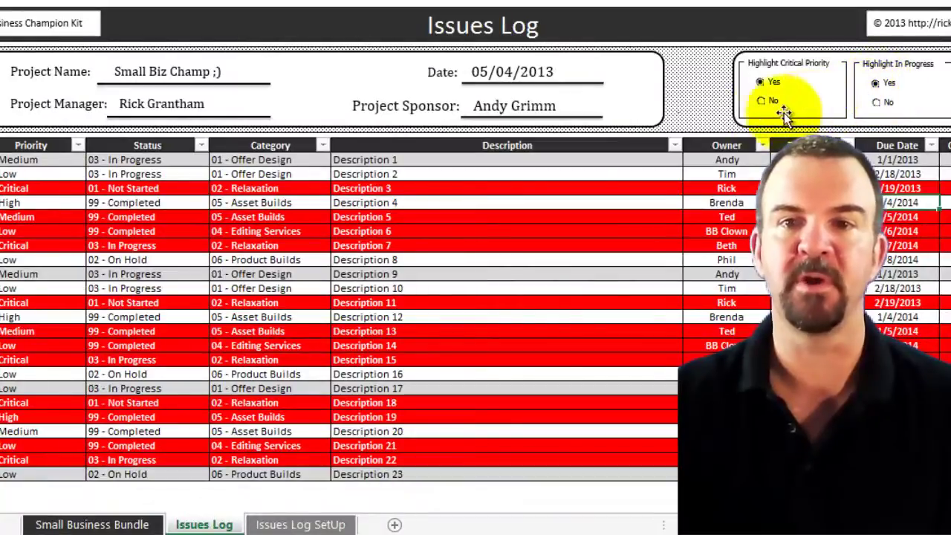
pyautogui.click(760, 102)
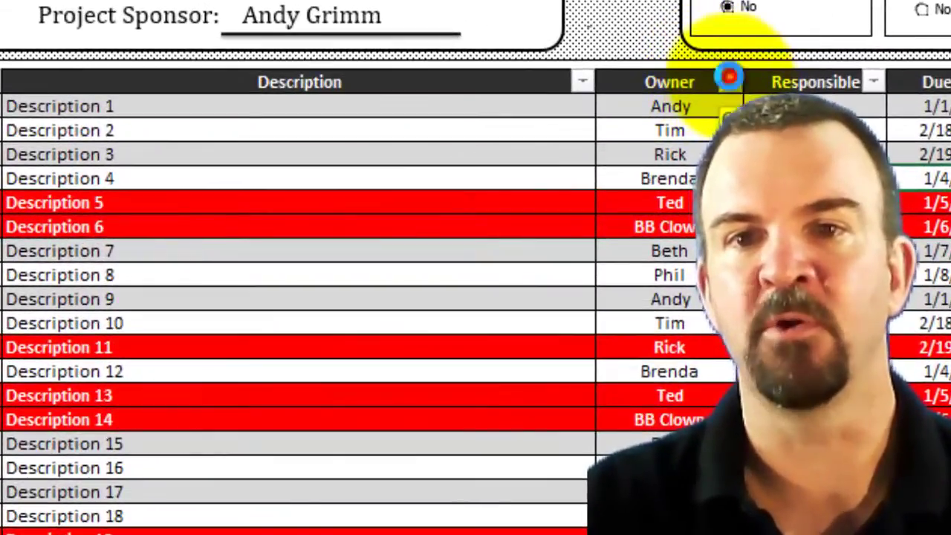
# Filter the Owner column to only the person who owns item 3, and view the Category filter choices without applying any.
pyautogui.click(730, 82)
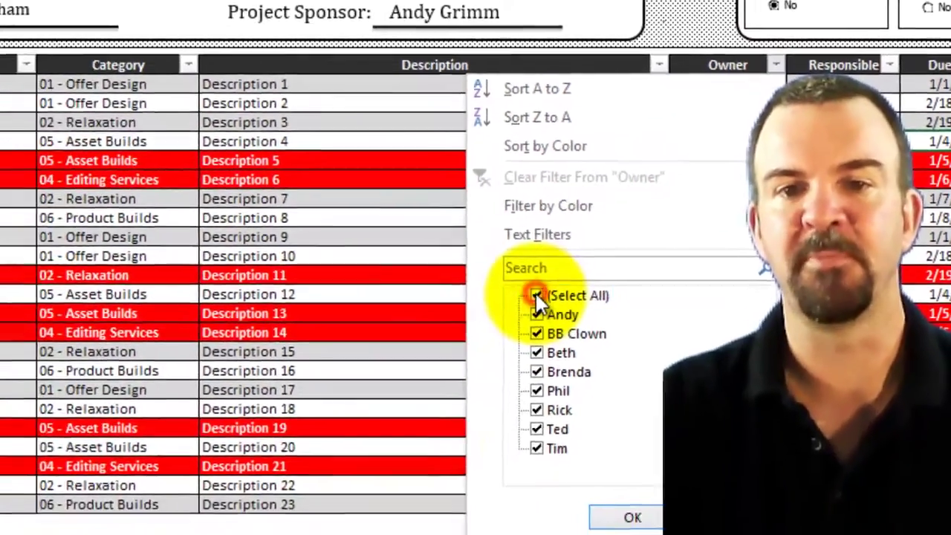
pyautogui.click(428, 373)
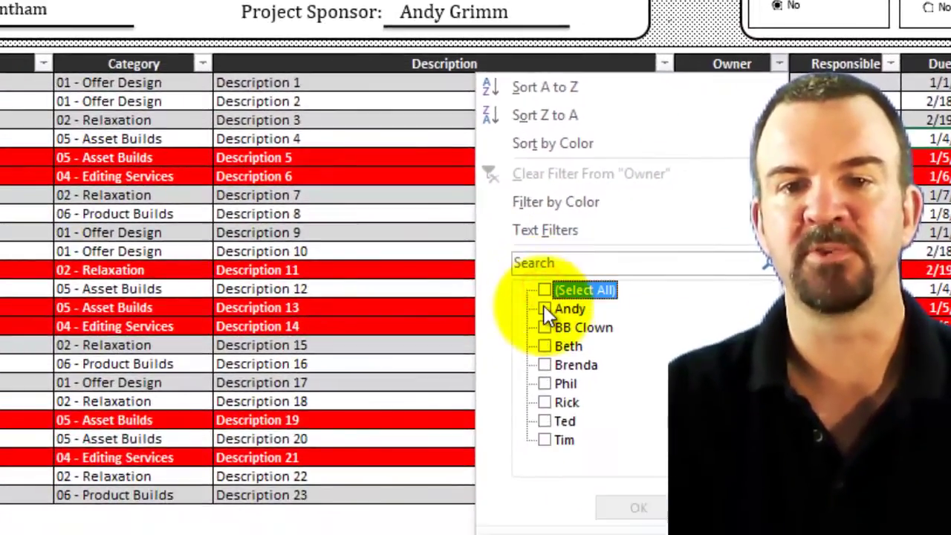
pyautogui.click(547, 402)
pyautogui.click(638, 508)
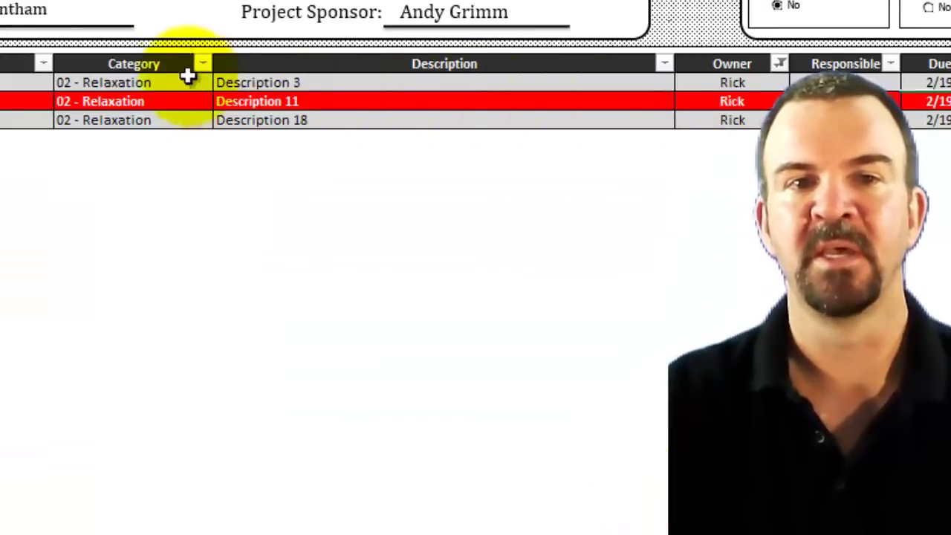
pyautogui.click(205, 66)
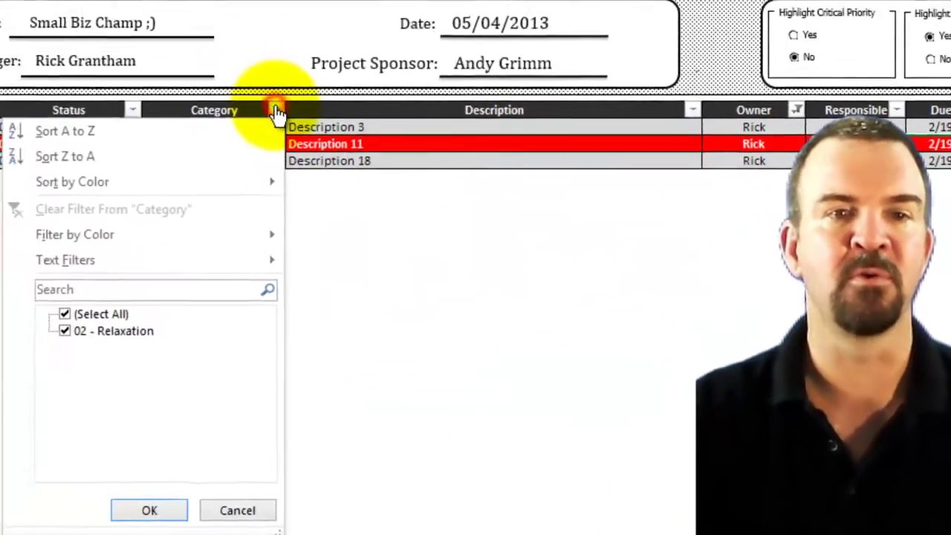
pyautogui.press('Escape')
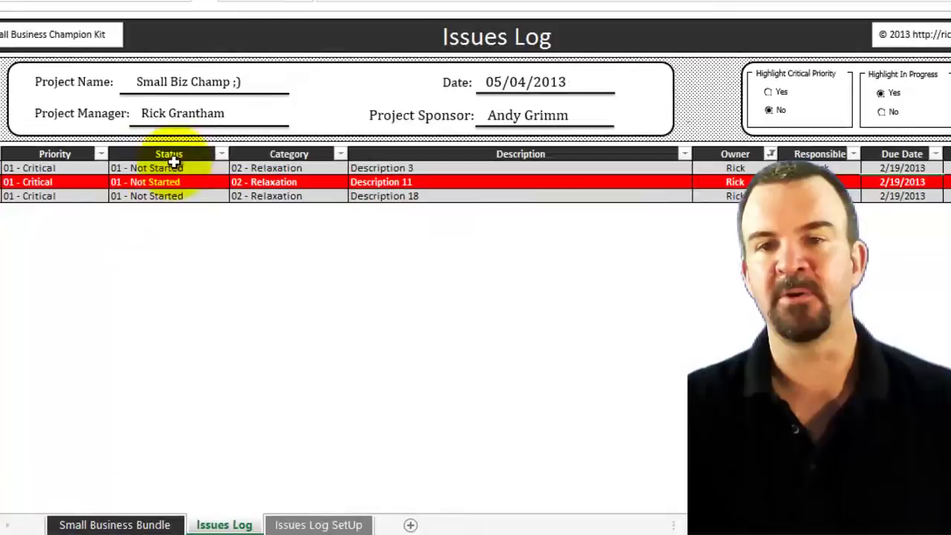
# Reset the Owner column filter to include all owners.
pyautogui.click(769, 154)
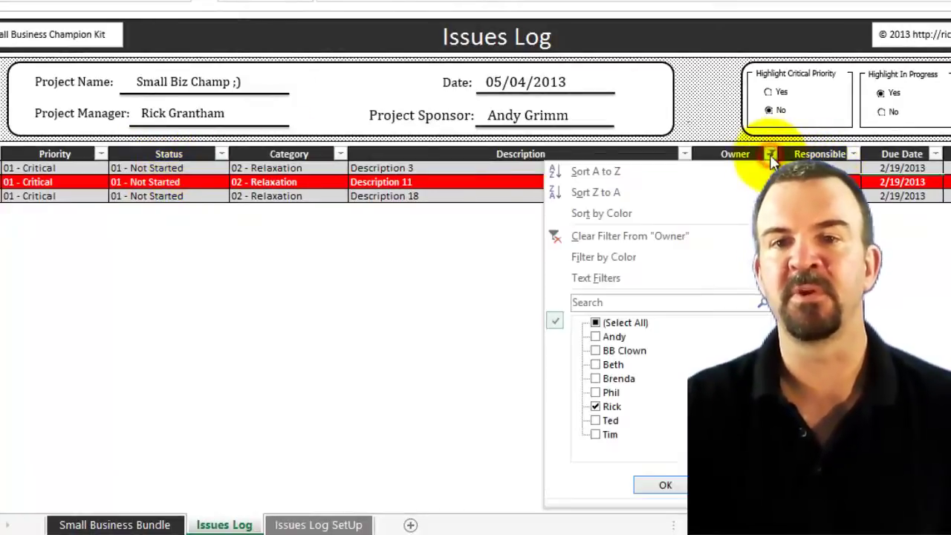
pyautogui.click(595, 323)
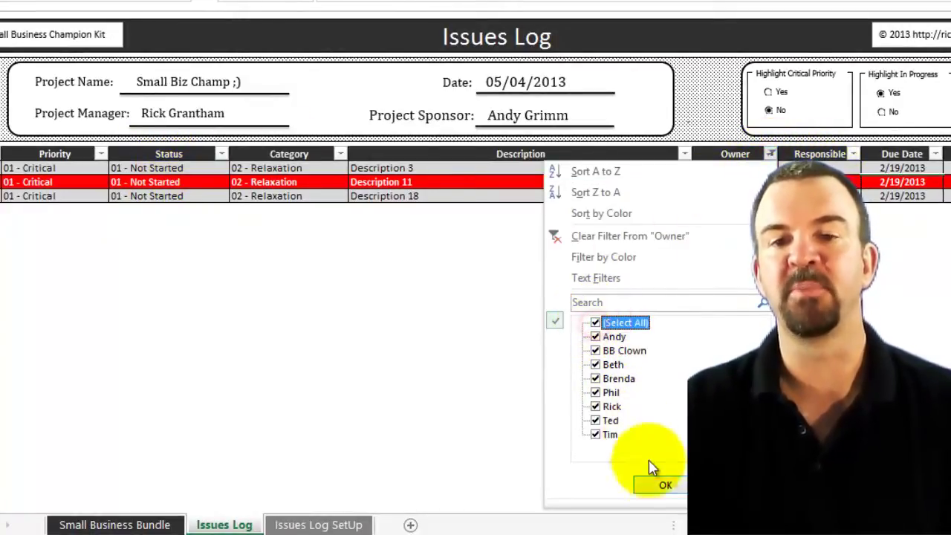
pyautogui.click(659, 484)
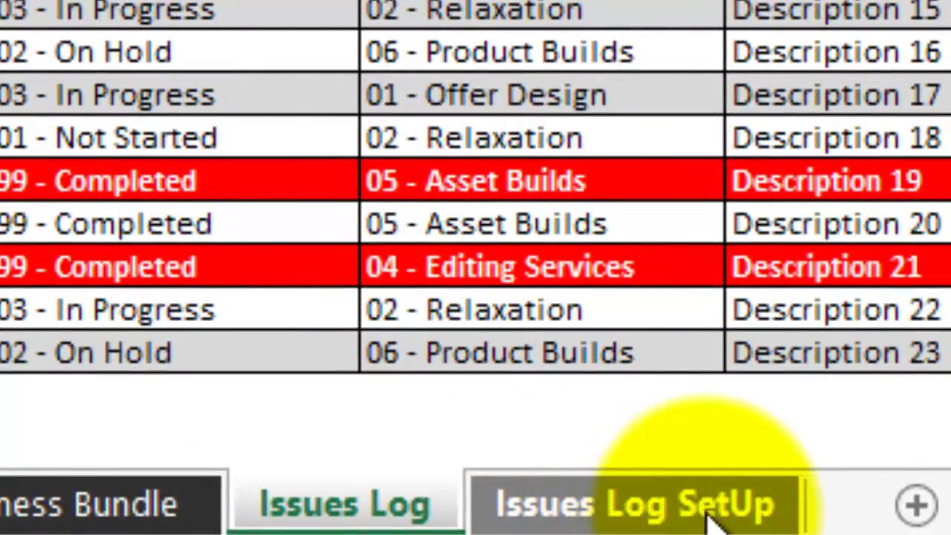
# Open the Issues Log SetUp sheet and examine the AssignedTO and Category lists that feed the log's dropdowns.
pyautogui.click(732, 506)
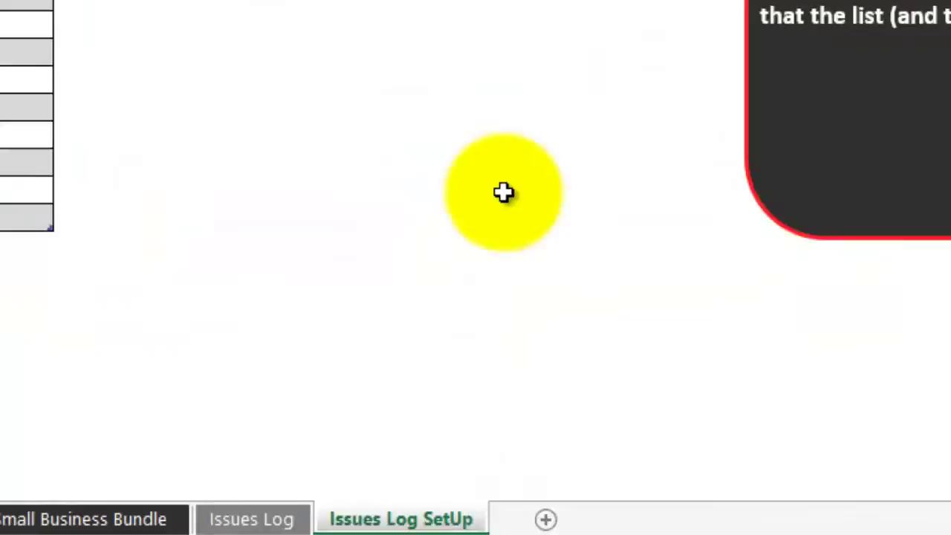
pyautogui.click(362, 330)
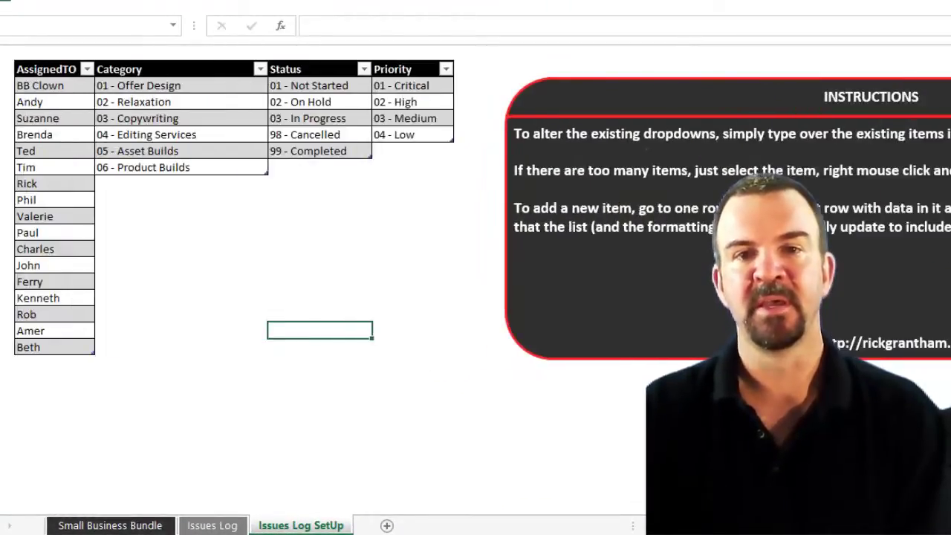
pyautogui.click(335, 282)
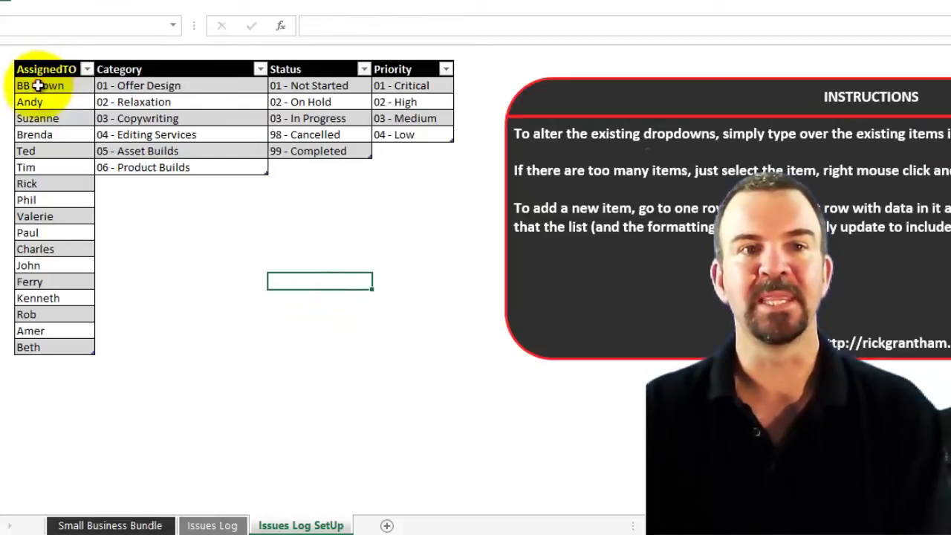
pyautogui.moveTo(37, 85); pyautogui.dragTo(26, 316)
pyautogui.click(187, 85)
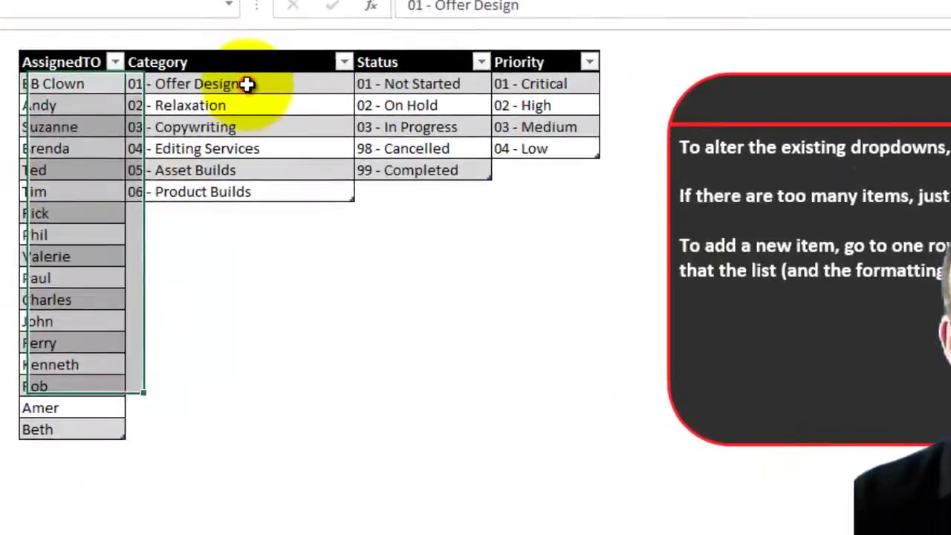
pyautogui.moveTo(246, 84); pyautogui.dragTo(230, 185)
pyautogui.click(410, 299)
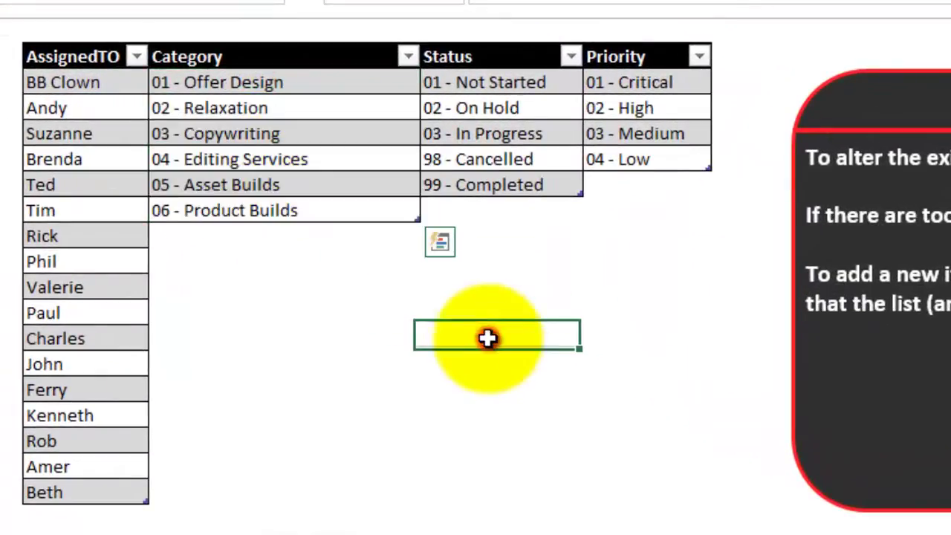
pyautogui.click(487, 338)
pyautogui.click(89, 310)
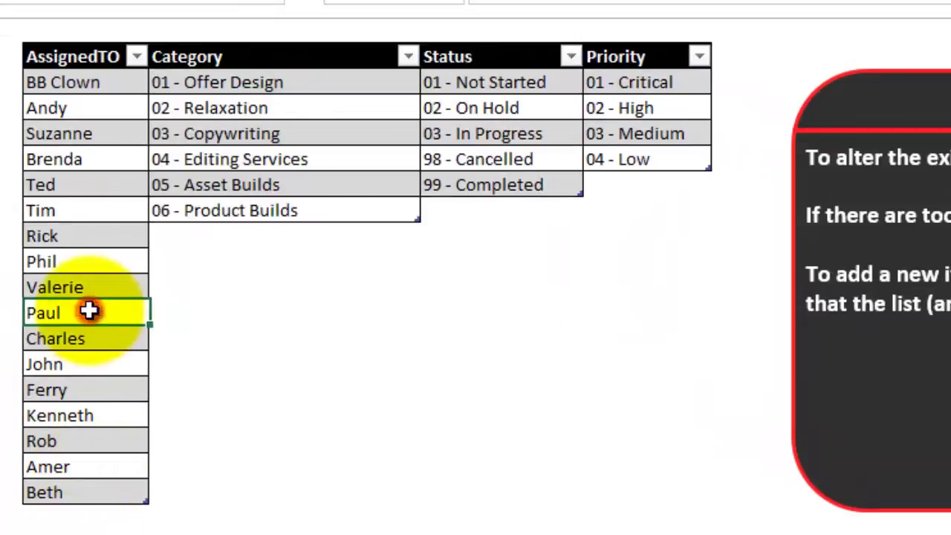
pyautogui.press('Up')
pyautogui.moveTo(89, 83); pyautogui.dragTo(72, 218)
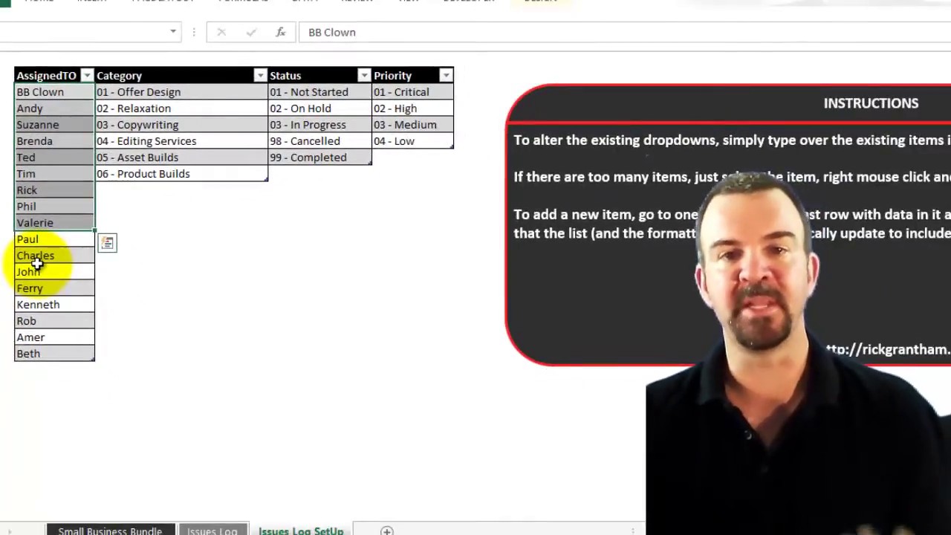
# Add Elephant as a new entry at the end of the AssignedTO list, and open the entry above it for editing.
pyautogui.click(46, 369)
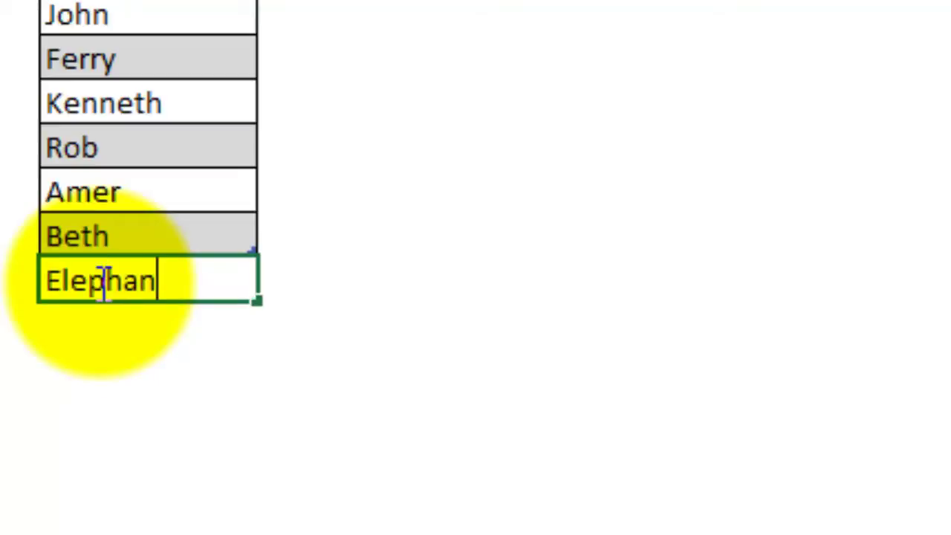
pyautogui.press('Return')
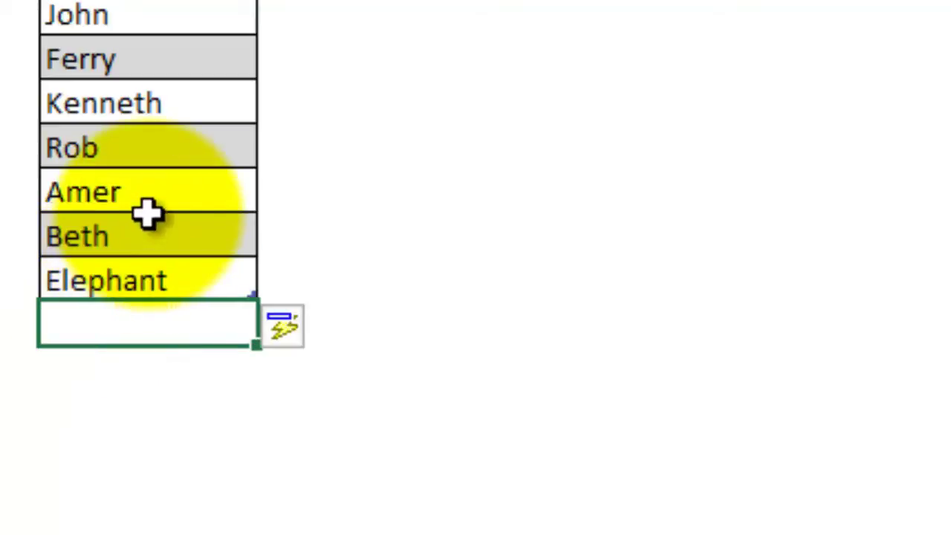
pyautogui.click(132, 234)
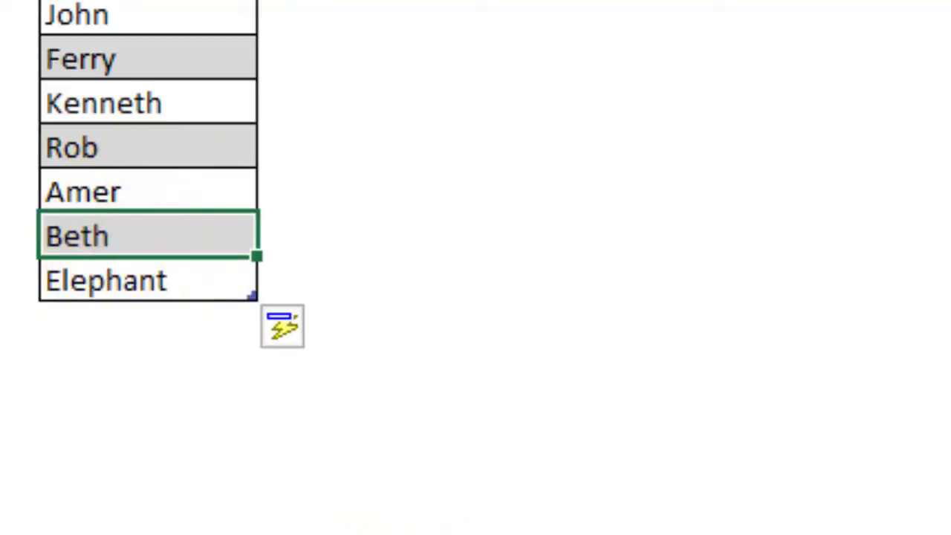
pyautogui.doubleClick(133, 236)
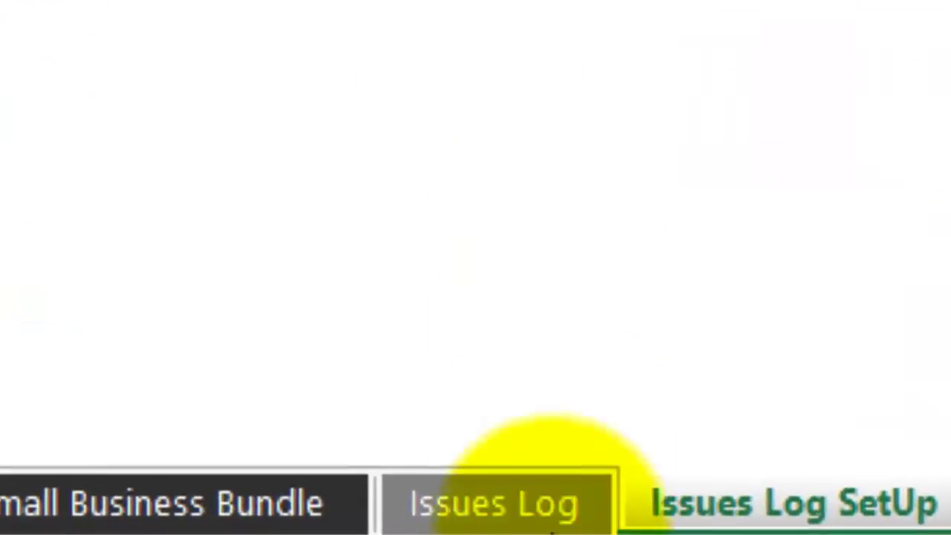
# Return to the Issues Log sheet and check the end of item 2's Responsible dropdown for the new entries, without choosing one.
pyautogui.click(563, 513)
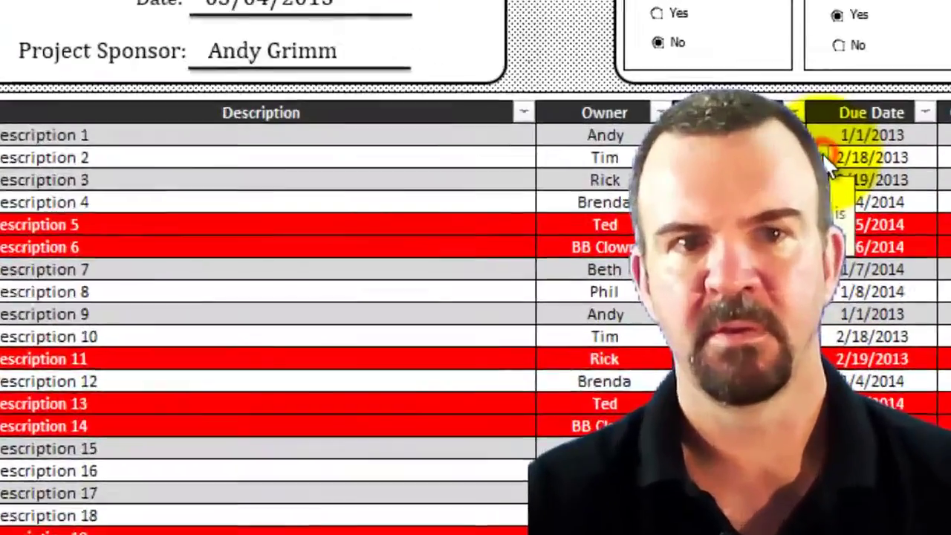
pyautogui.click(818, 217)
pyautogui.click(820, 217)
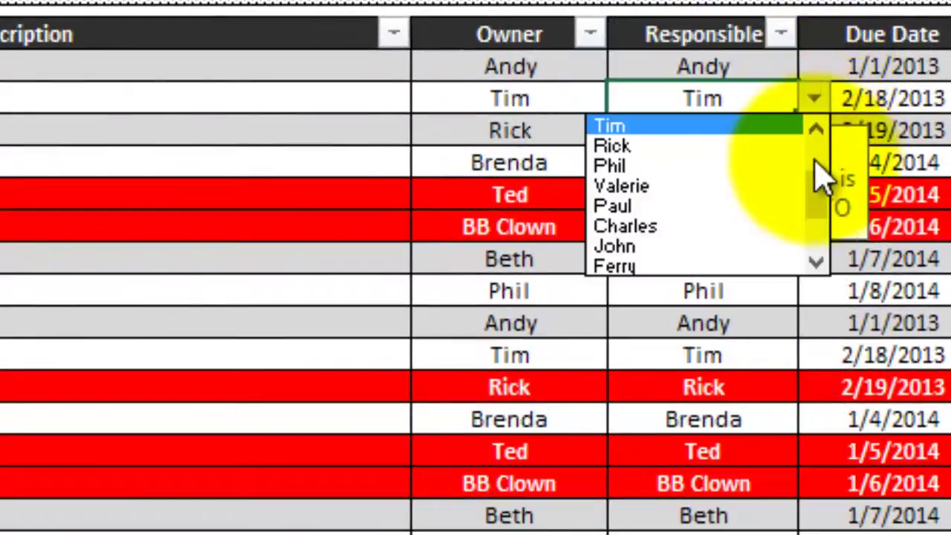
pyautogui.moveTo(825, 215); pyautogui.dragTo(817, 240)
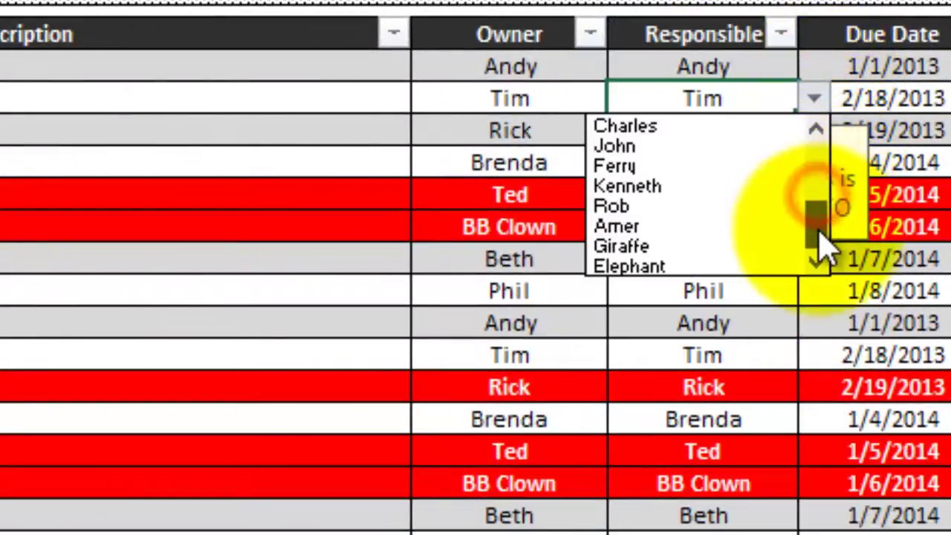
pyautogui.click(702, 246)
pyautogui.click(687, 260)
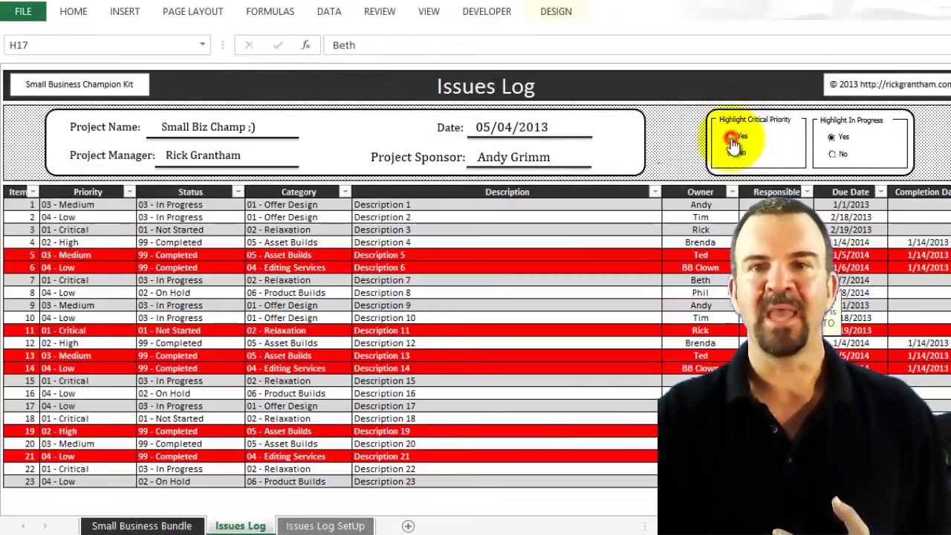
# Try Highlight Critical Priority with Yes, and set both Highlight In Progress and Highlight Critical Priority to No.
pyautogui.click(736, 137)
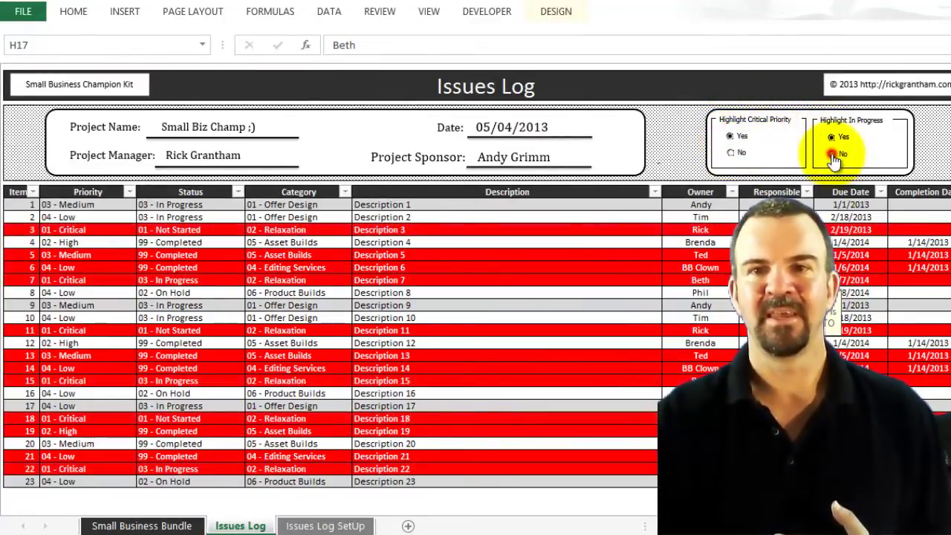
pyautogui.click(832, 155)
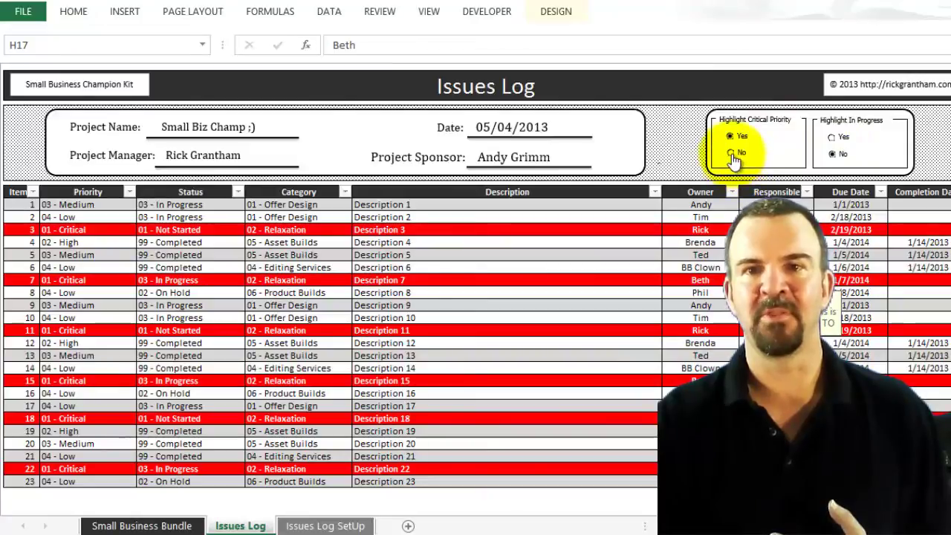
pyautogui.click(733, 154)
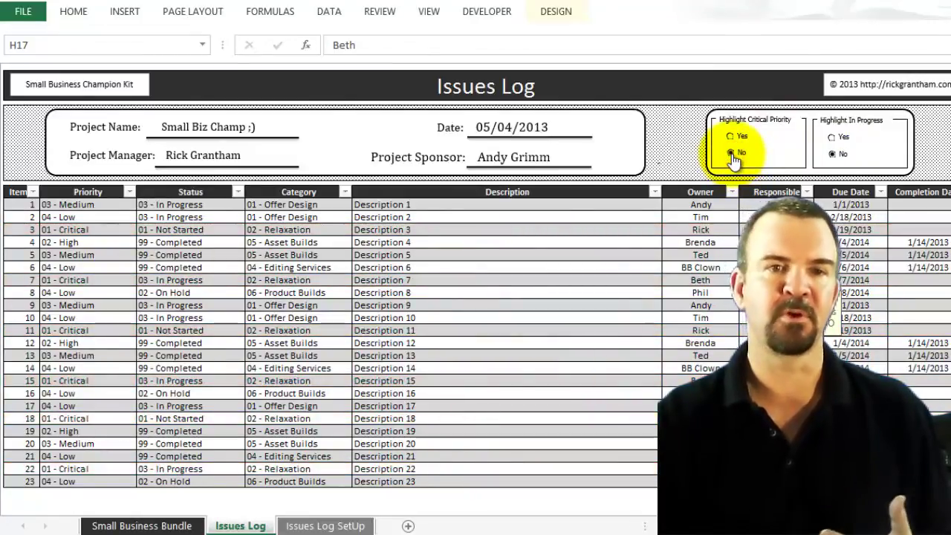